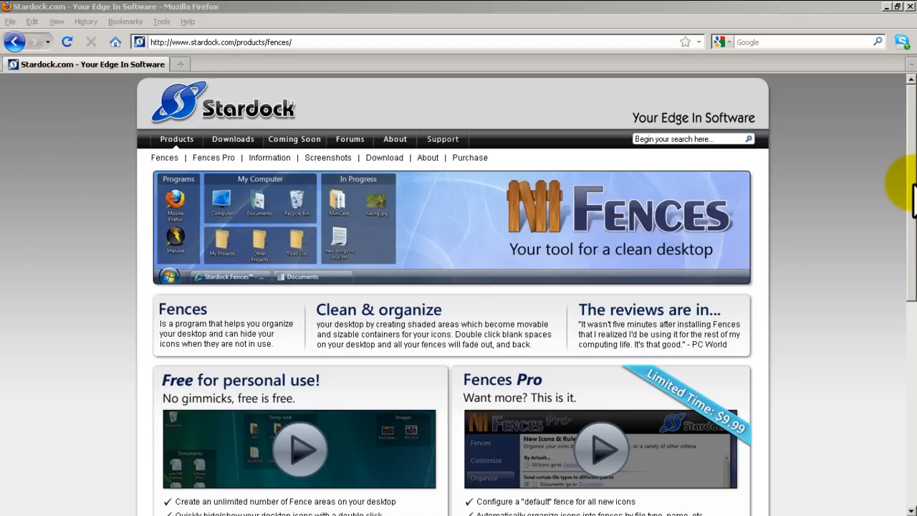
drag(910, 192, 910, 250)
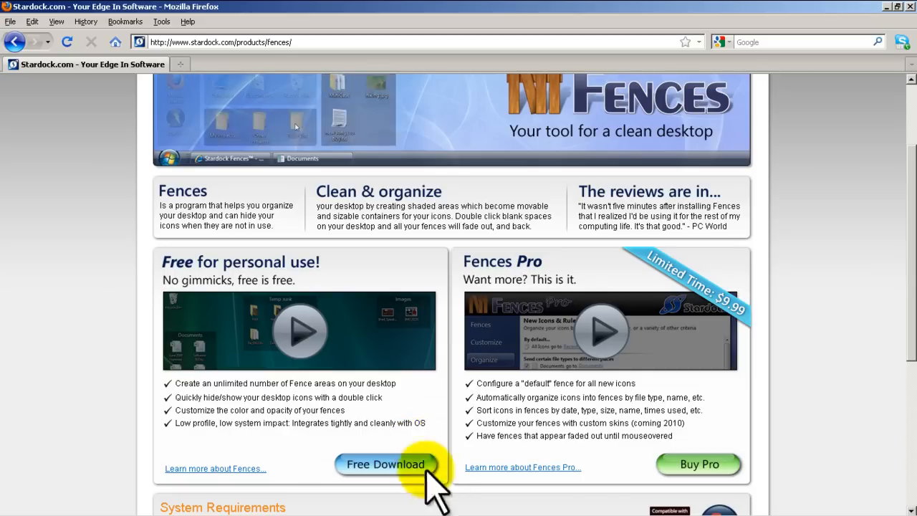
Step: Close the Stardock.com browser window to reveal the fenced desktop
click(908, 7)
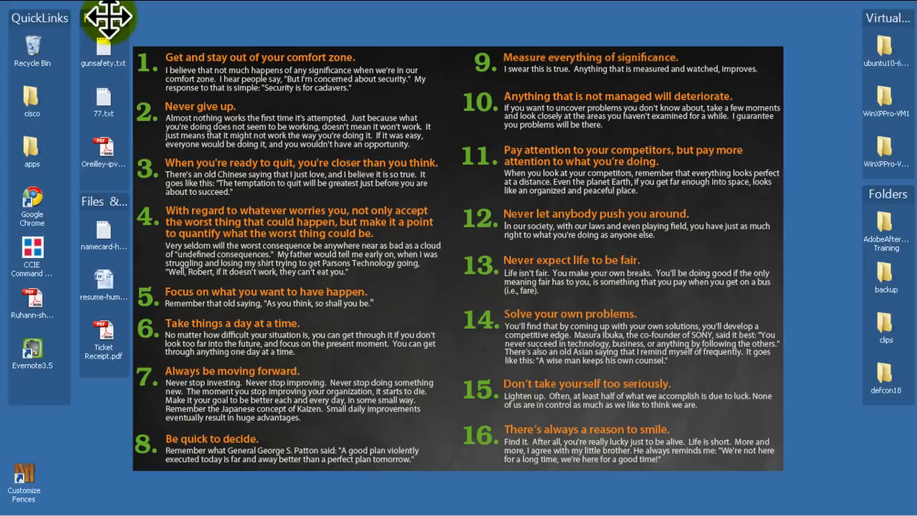
mouse_move(101, 23)
mouse_down()
mouse_move(312, 47)
mouse_move(105, 27)
mouse_up()
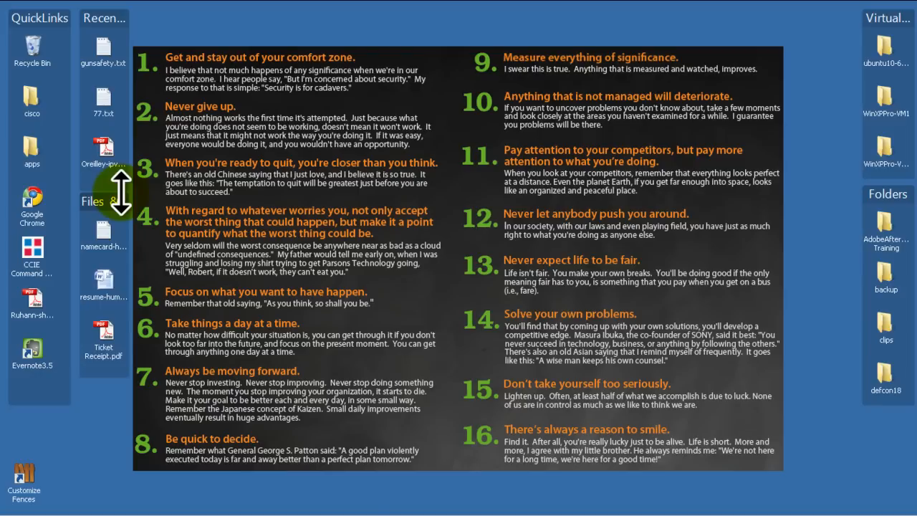
mouse_move(129, 179)
mouse_down()
mouse_move(265, 147)
mouse_move(133, 178)
mouse_up()
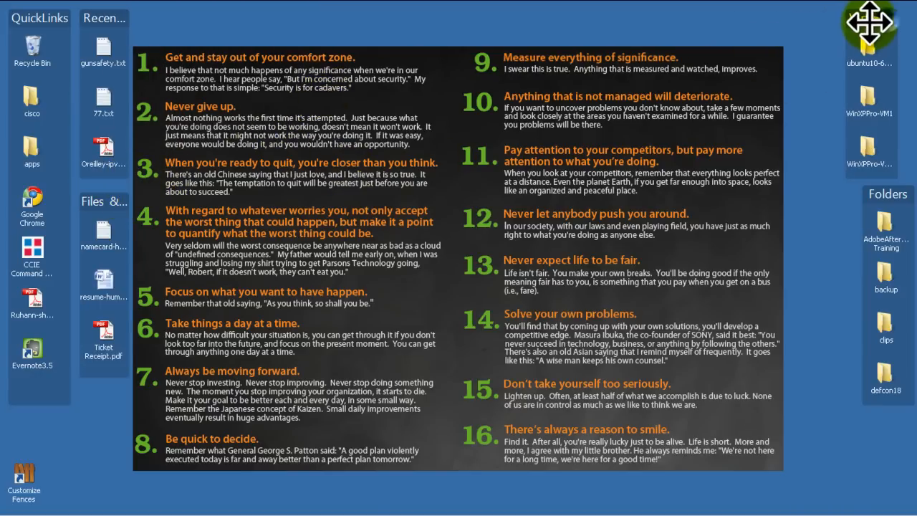
mouse_move(887, 20)
mouse_down()
mouse_move(824, 194)
mouse_move(875, 20)
mouse_up()
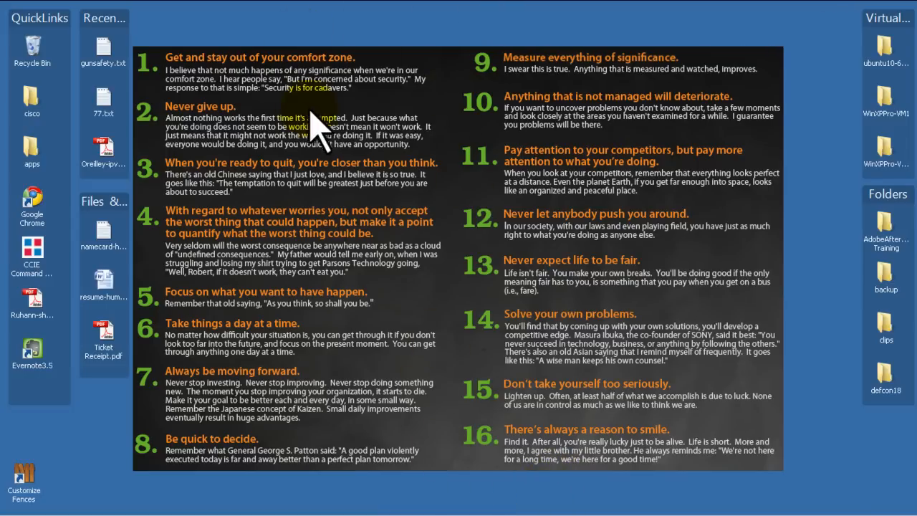
Step: Quick-hide the desktop icons and fences, suppress the tip with 'Don't show again', then reveal them
double_click(458, 28)
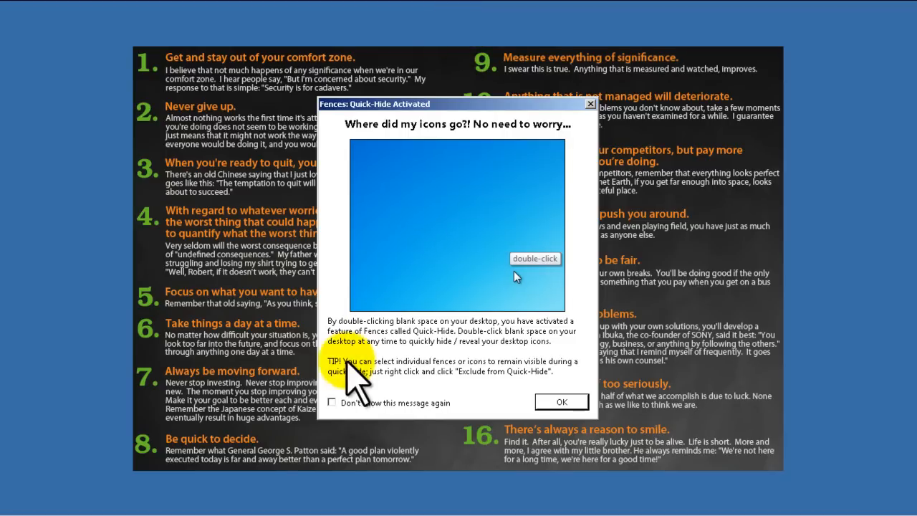
click(332, 402)
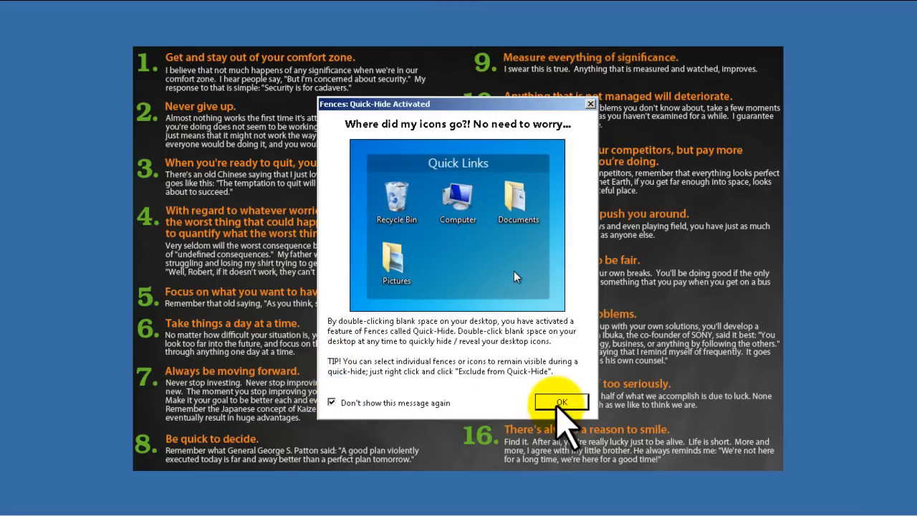
click(561, 402)
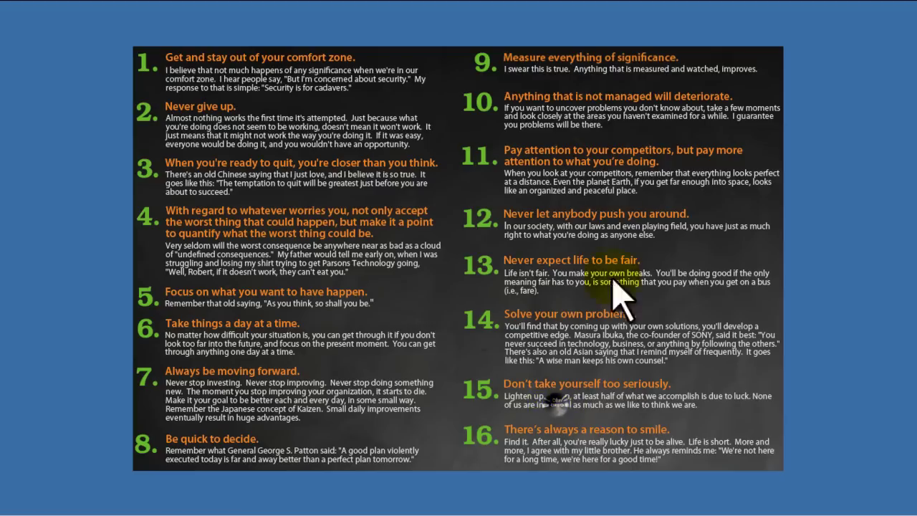
double_click(479, 29)
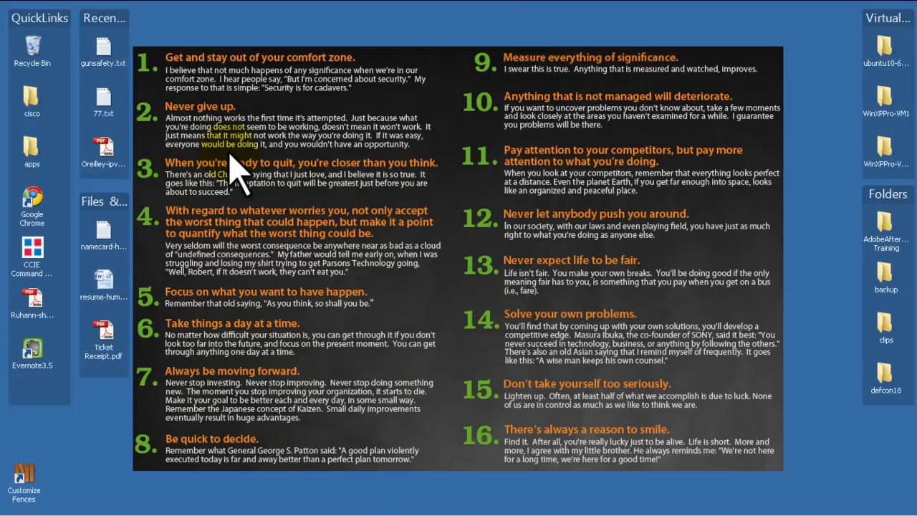
drag(106, 146, 32, 398)
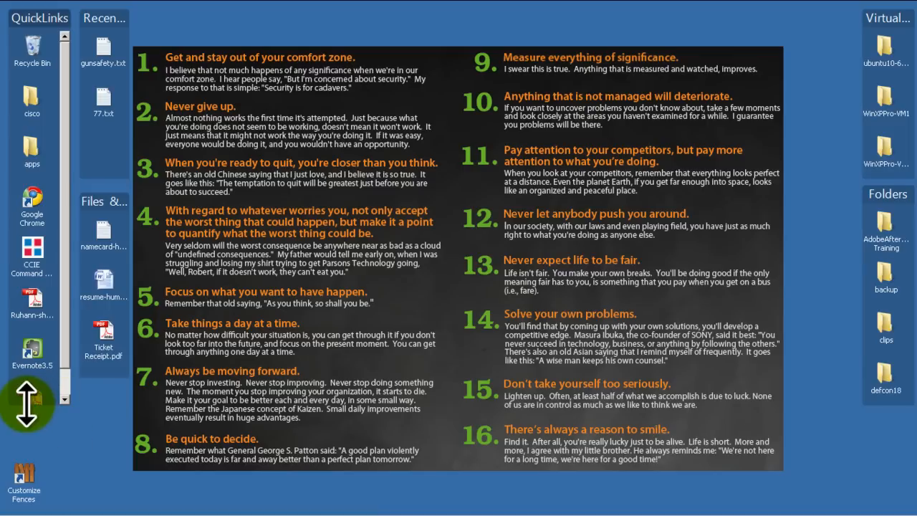
drag(32, 397, 104, 154)
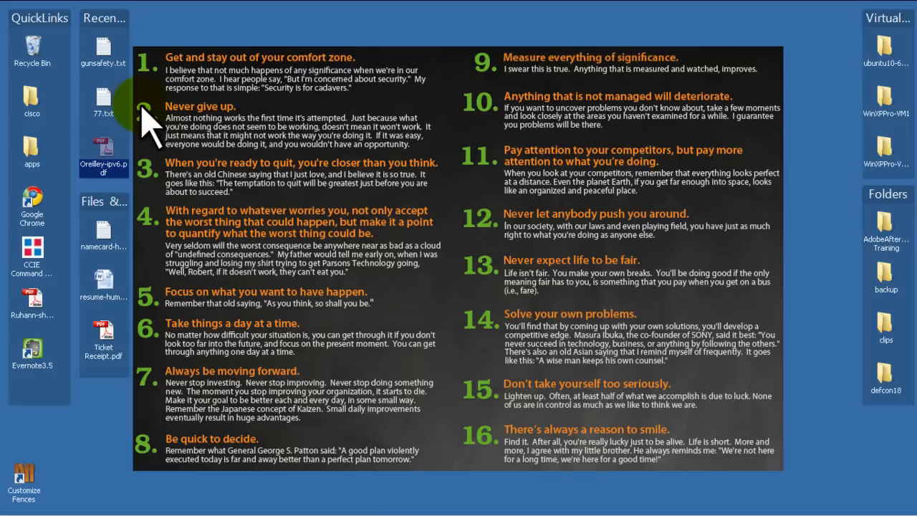
click(21, 477)
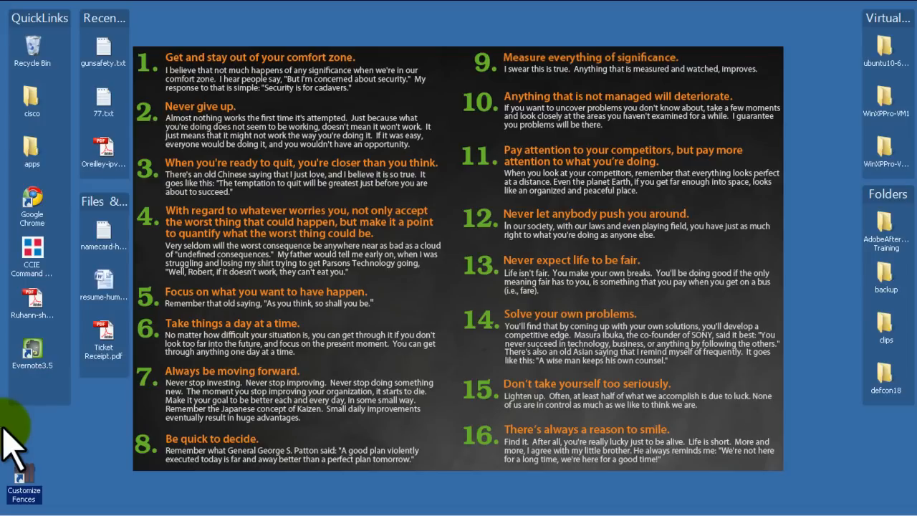
Step: Create a new fence named Test from the selected Customize Fences shortcut
drag(3, 427, 131, 505)
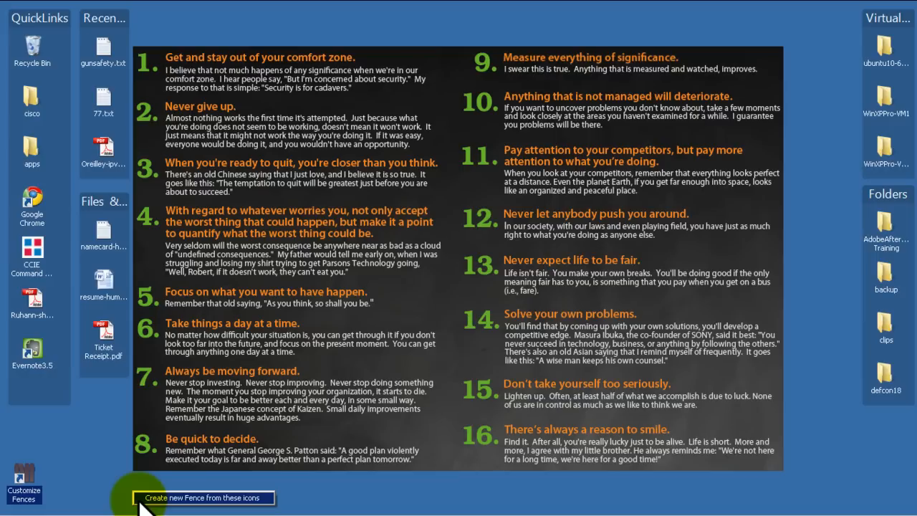
click(143, 498)
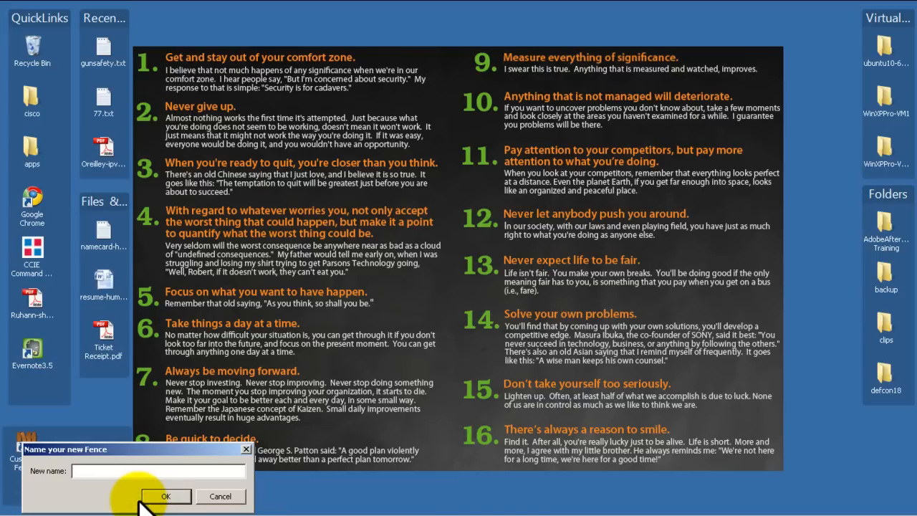
text(Test)
key(Return)
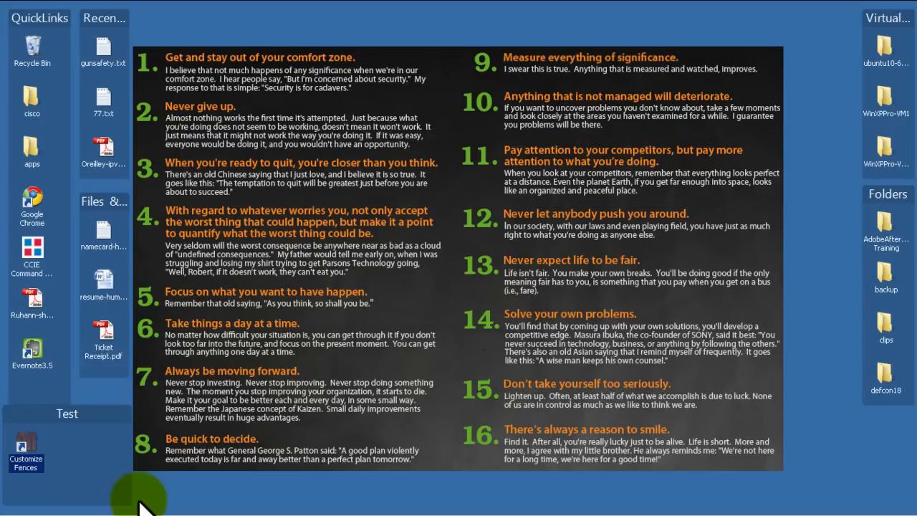
Step: Add Ticket Receipt.pdf to the Test fence and move it to the top of the desktop
drag(66, 413, 739, 309)
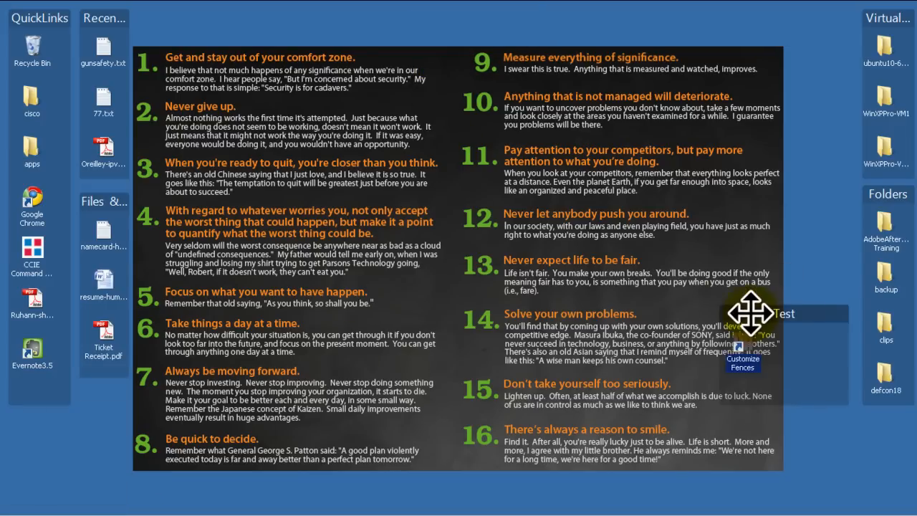
drag(103, 335, 801, 350)
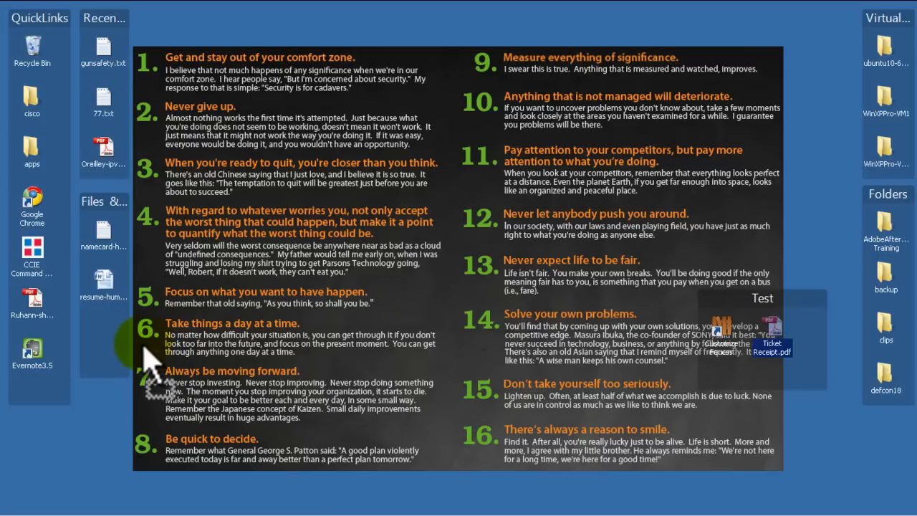
mouse_move(810, 297)
mouse_down()
mouse_move(229, 373)
mouse_move(379, 31)
mouse_up()
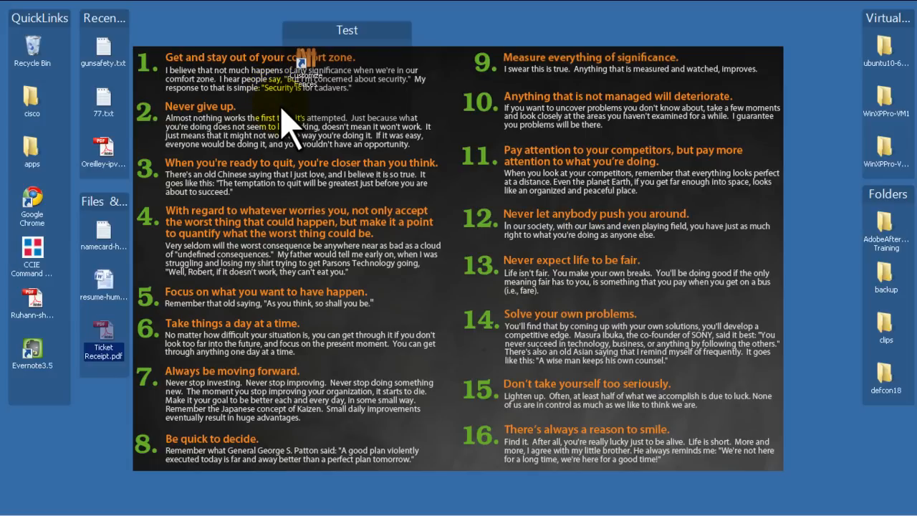
Step: Move the Customize Fences shortcut out of Test and park the empty fence top right
click(18, 444)
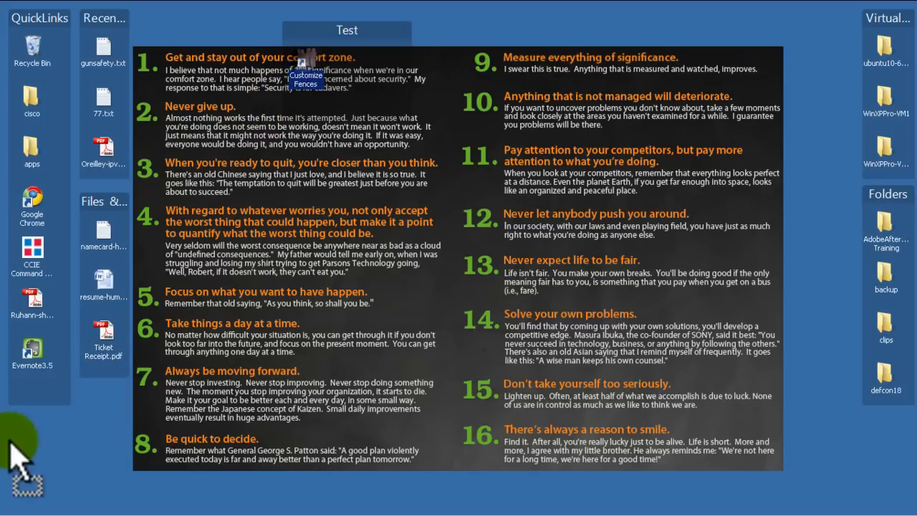
drag(18, 459, 20, 465)
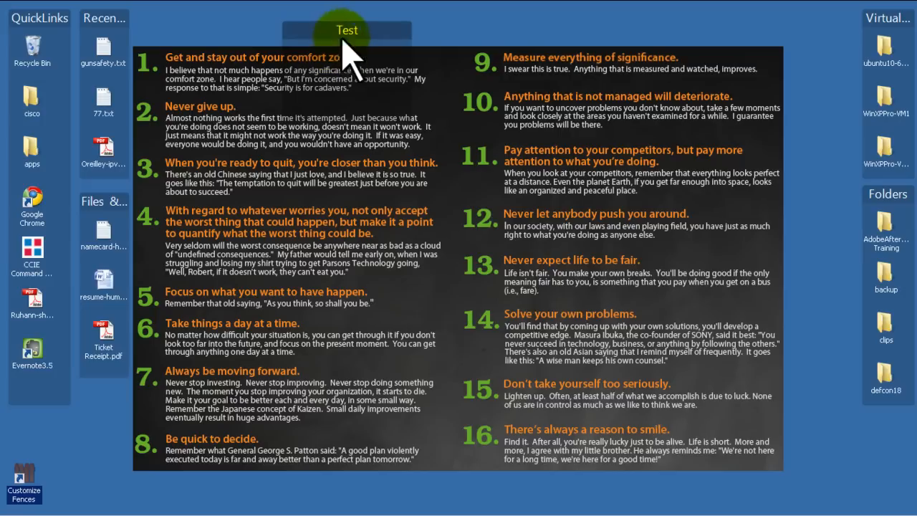
drag(342, 32, 762, 20)
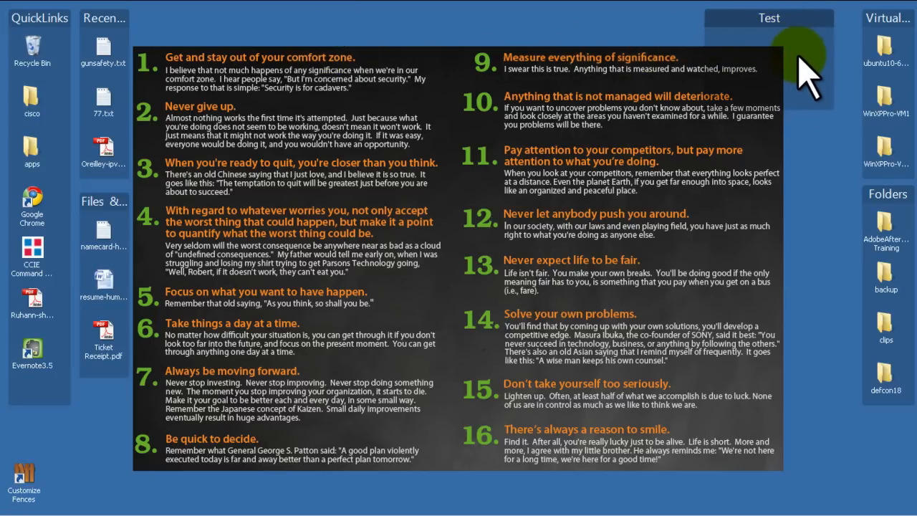
Step: Remove the Test fence via its context menu and confirm with Yes
right_click(797, 56)
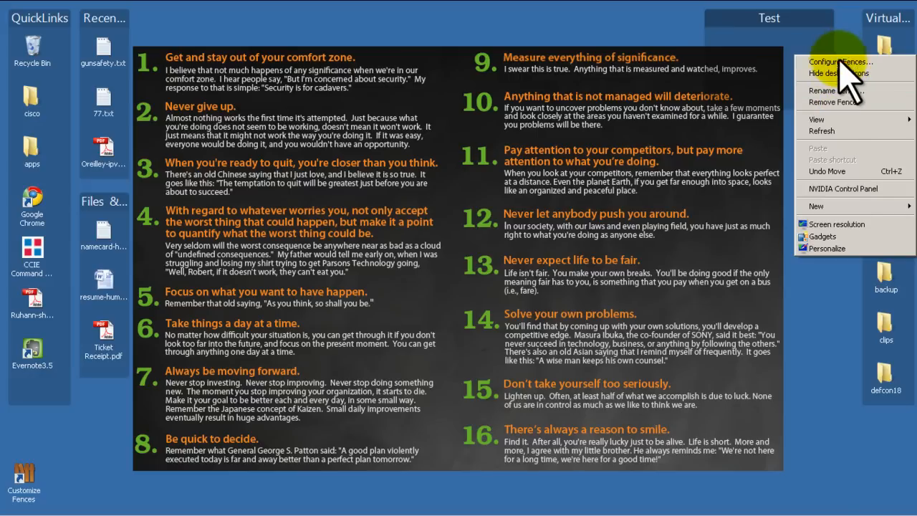
click(848, 104)
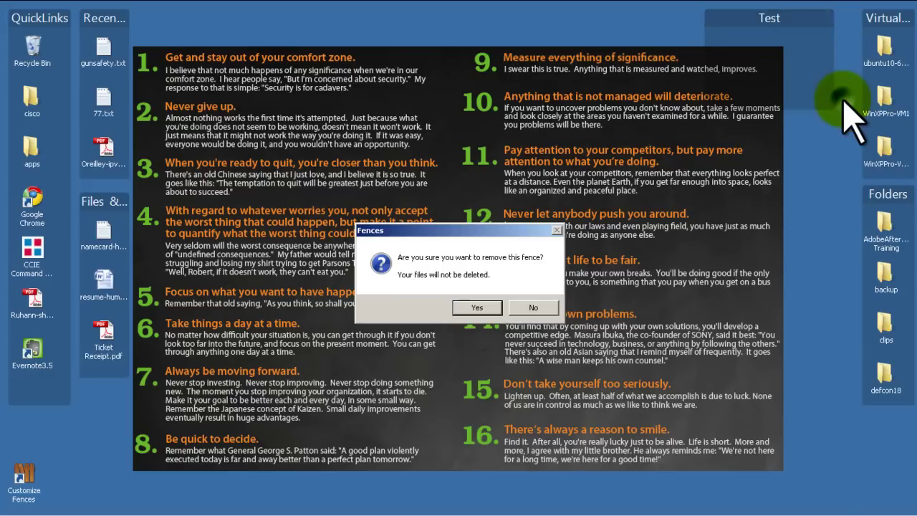
click(478, 314)
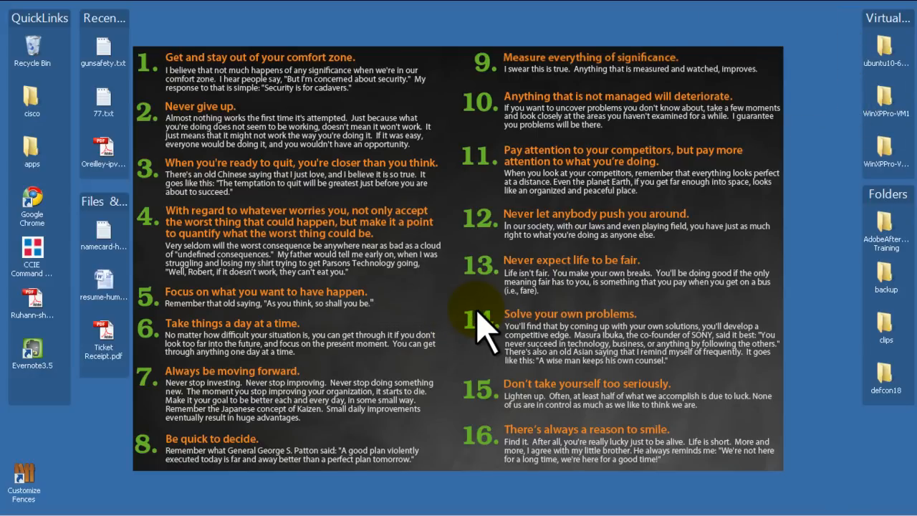
Step: Launch Configure Fences from the desktop context menu
right_click(288, 34)
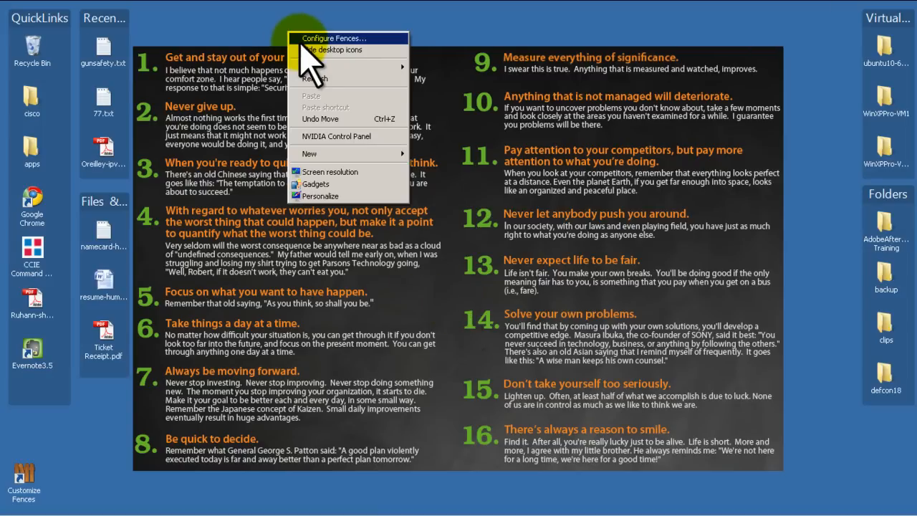
click(330, 38)
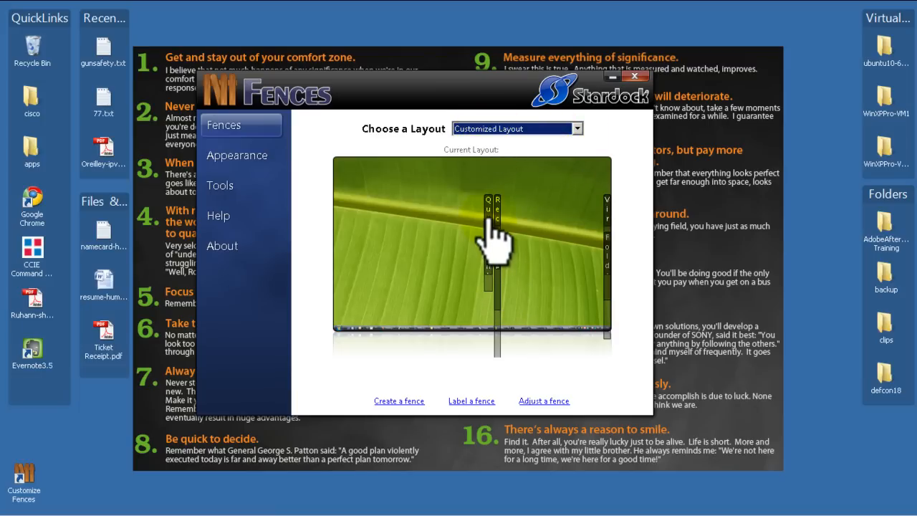
Step: Review the Choose a Layout presets without changing them, then go to Appearance
click(577, 129)
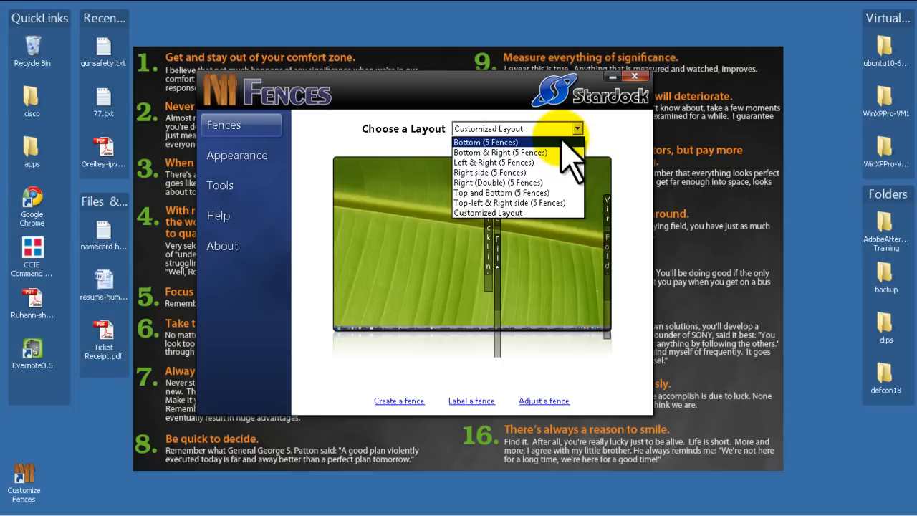
click(473, 172)
click(236, 155)
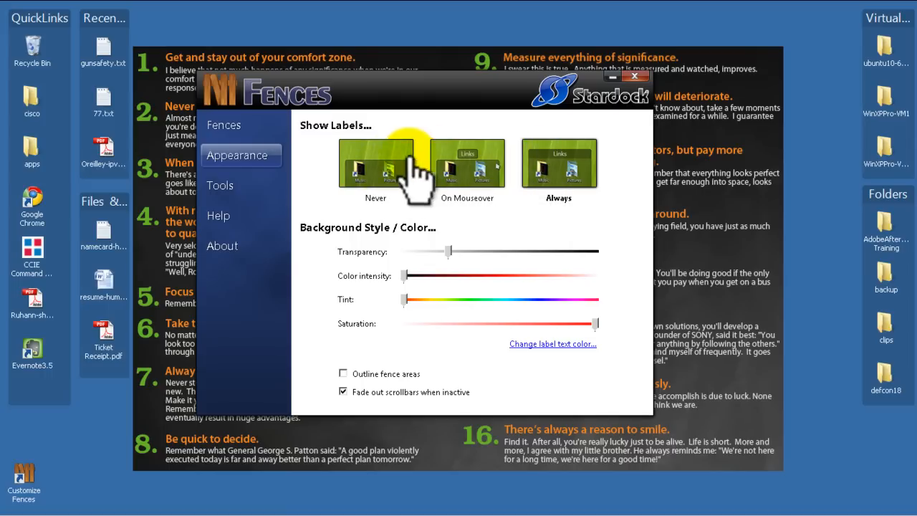
Step: Try Never and On Mouseover label display, settling on Always
click(376, 169)
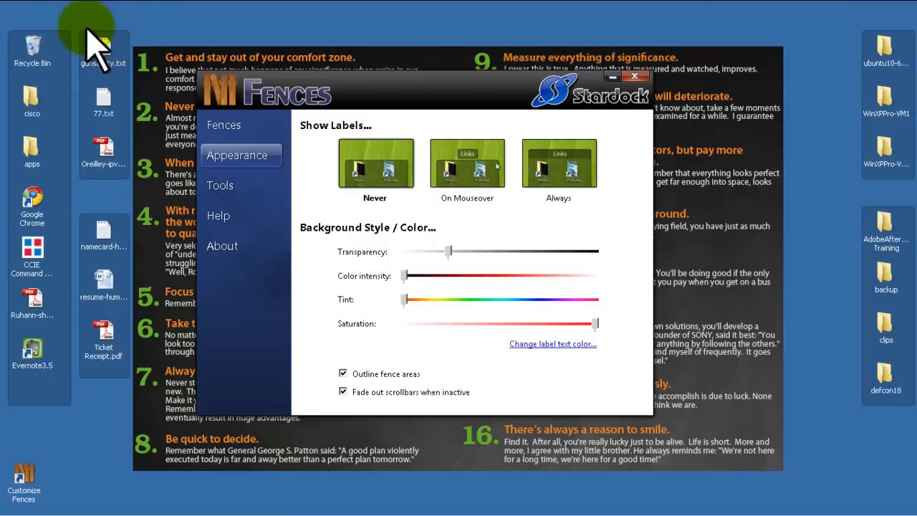
click(465, 172)
mouse_move(32, 215)
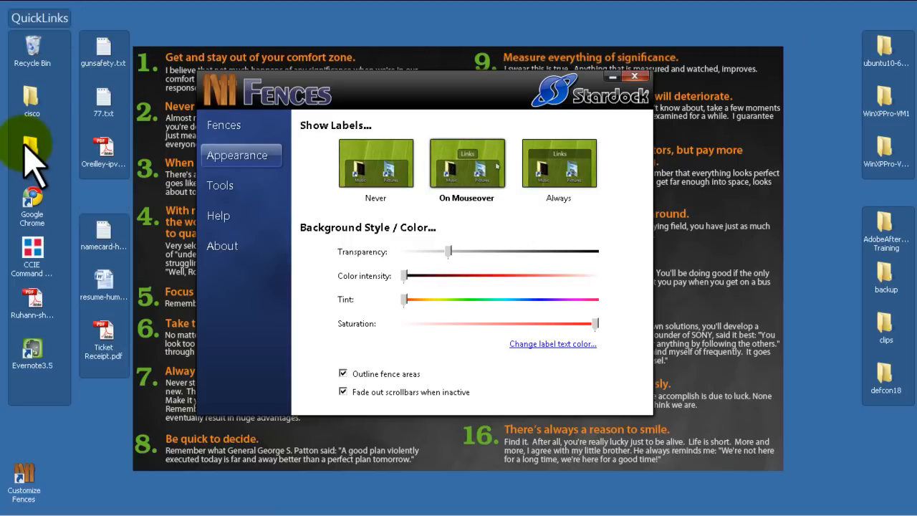
click(573, 179)
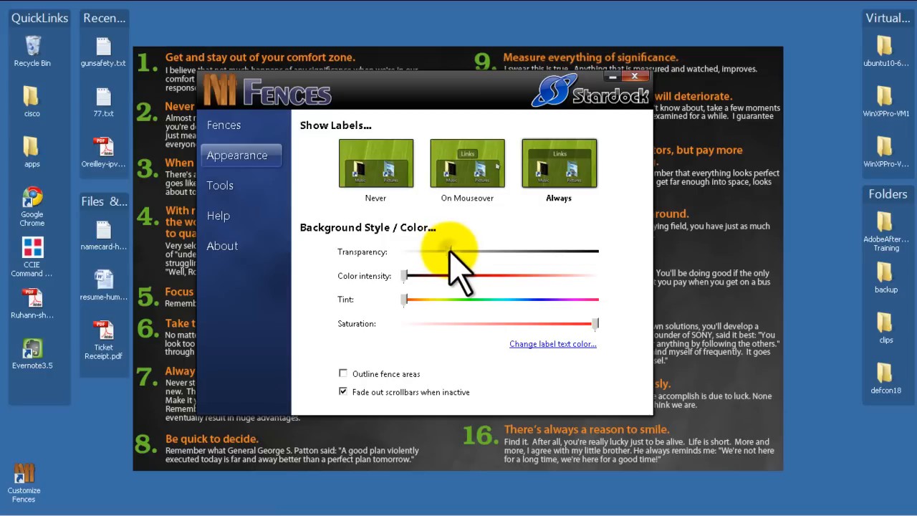
Step: Preview maximum fence transparency, then return the slider to a medium level
drag(450, 253, 594, 252)
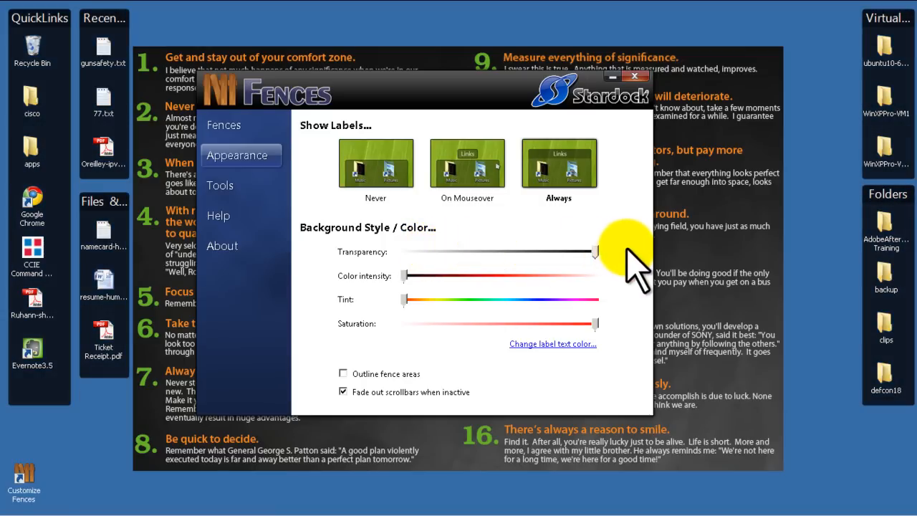
mouse_move(596, 252)
mouse_down()
mouse_move(433, 252)
mouse_move(450, 251)
mouse_up()
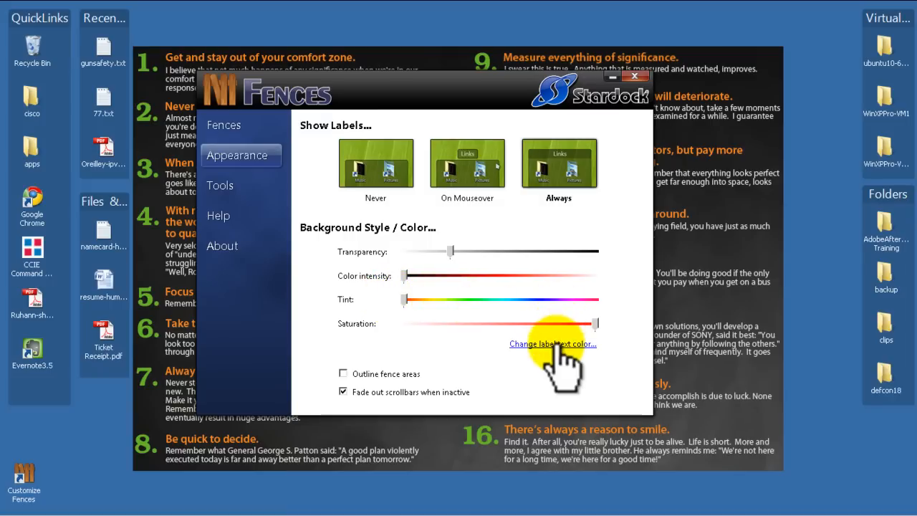
Step: Toggle Outline fence areas and Fade out scrollbars, leaving outlines off and fading on
click(343, 373)
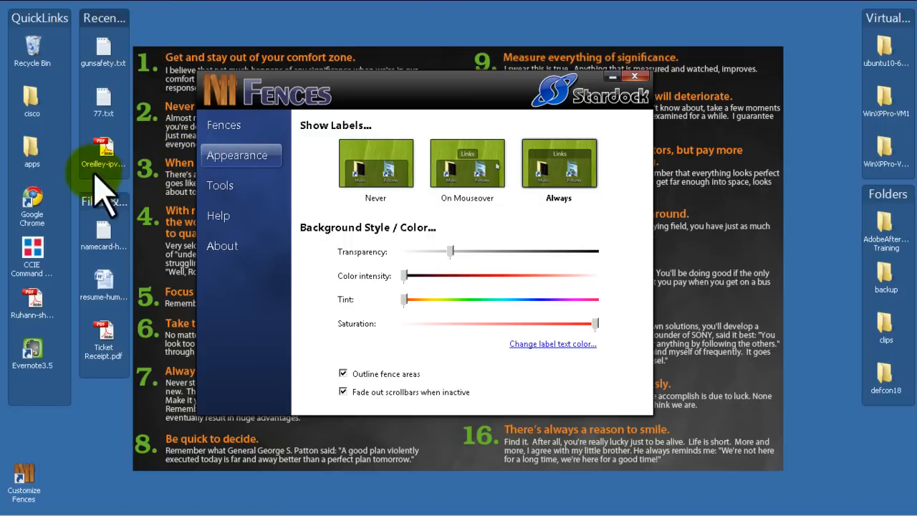
click(342, 373)
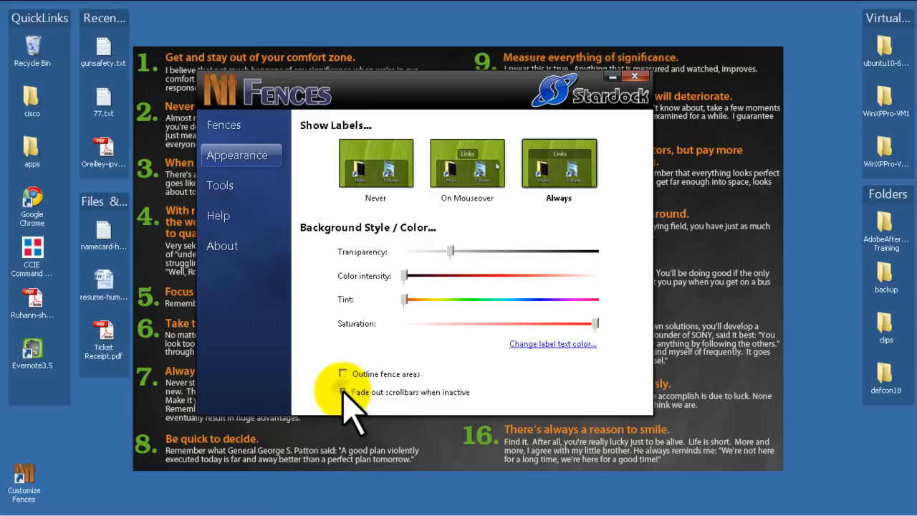
click(344, 392)
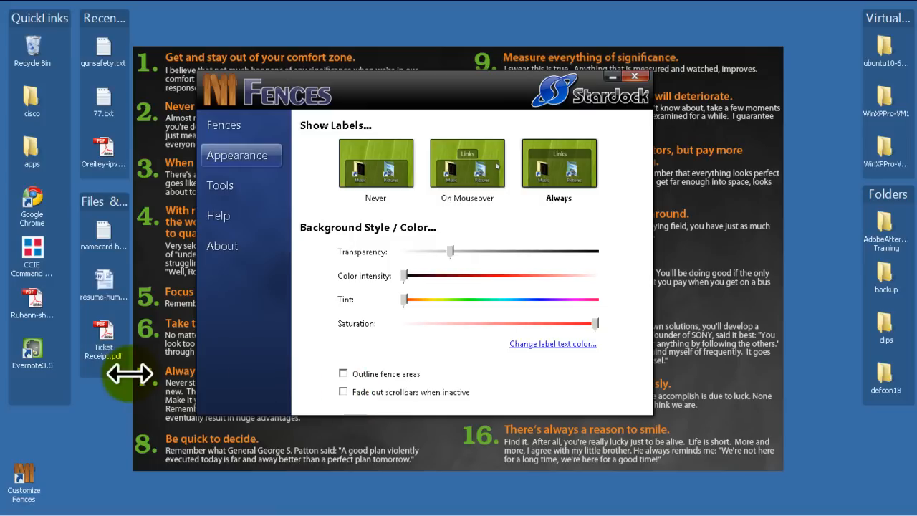
drag(118, 361, 118, 333)
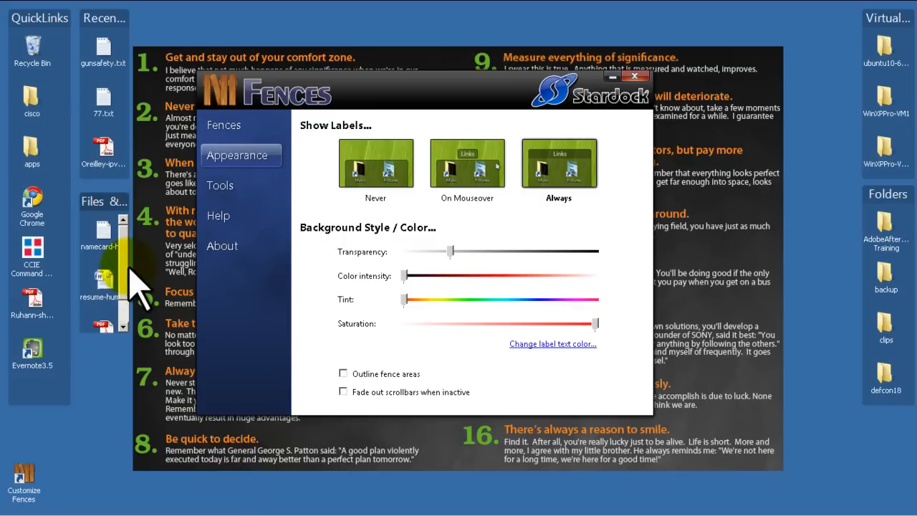
mouse_move(104, 280)
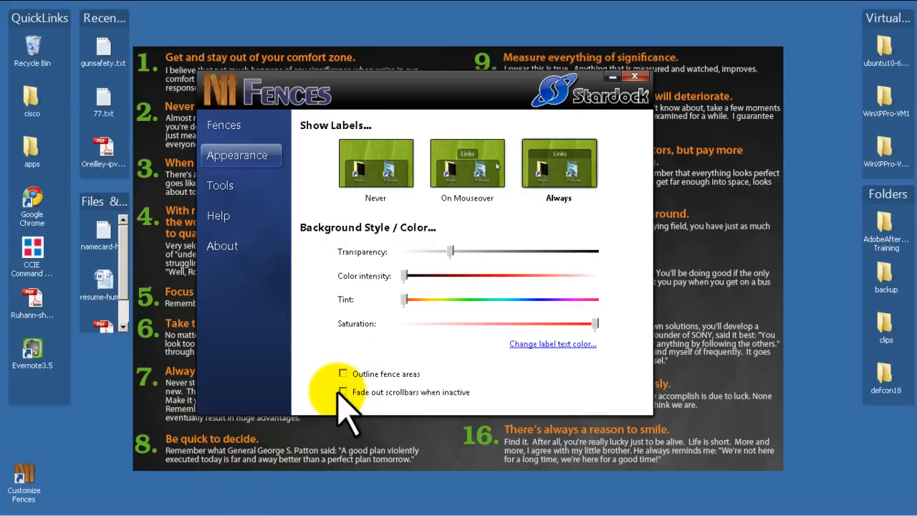
click(343, 392)
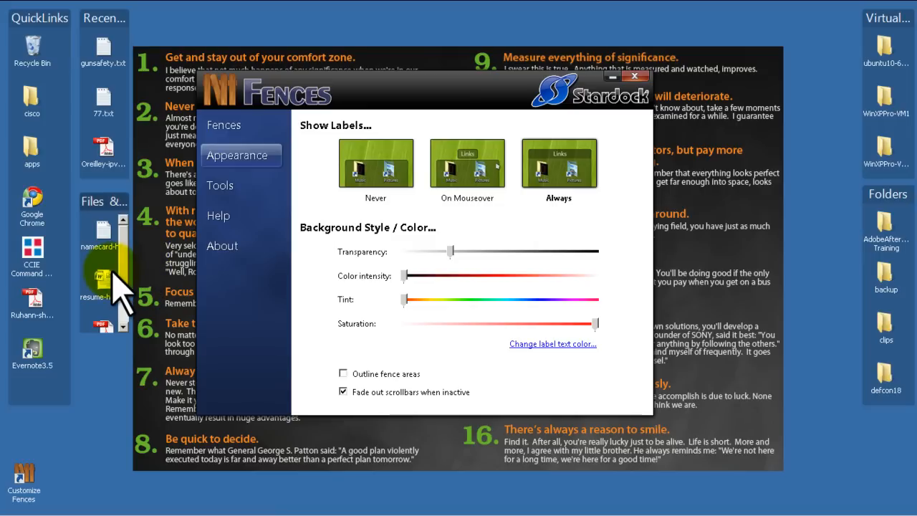
drag(113, 331, 109, 365)
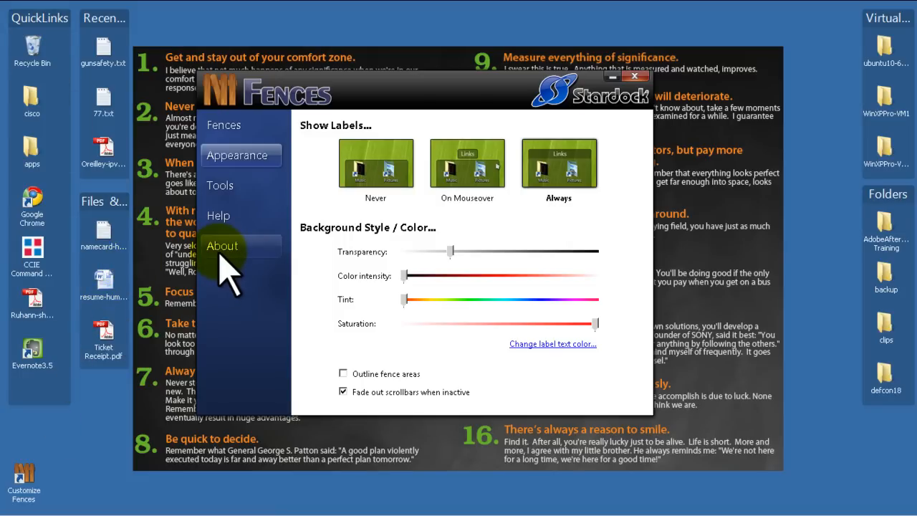
Step: Go to the Tools page and show the More tools options
click(220, 185)
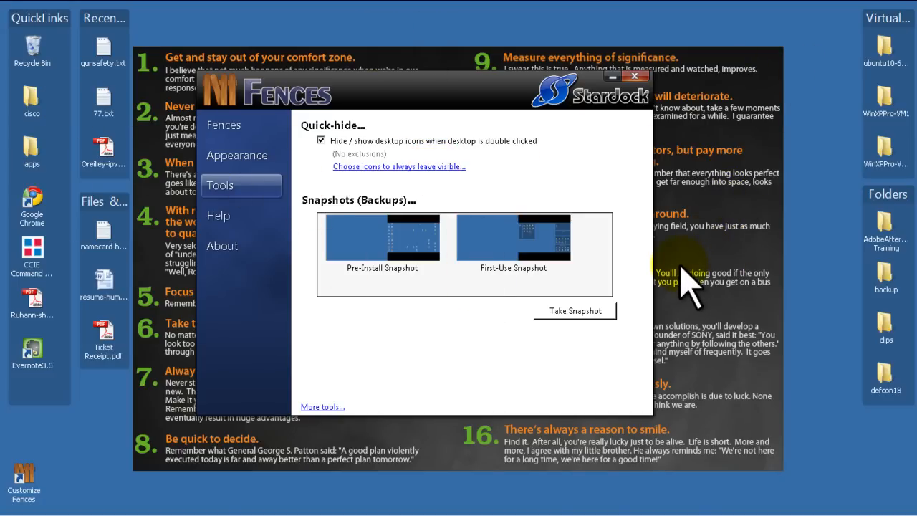
click(323, 407)
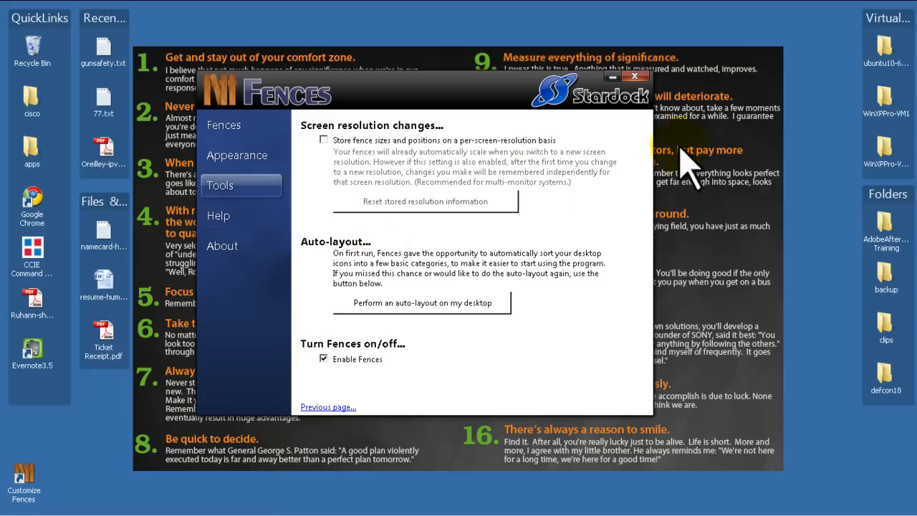
Step: Close the Fences settings window to return to the fenced desktop
click(636, 76)
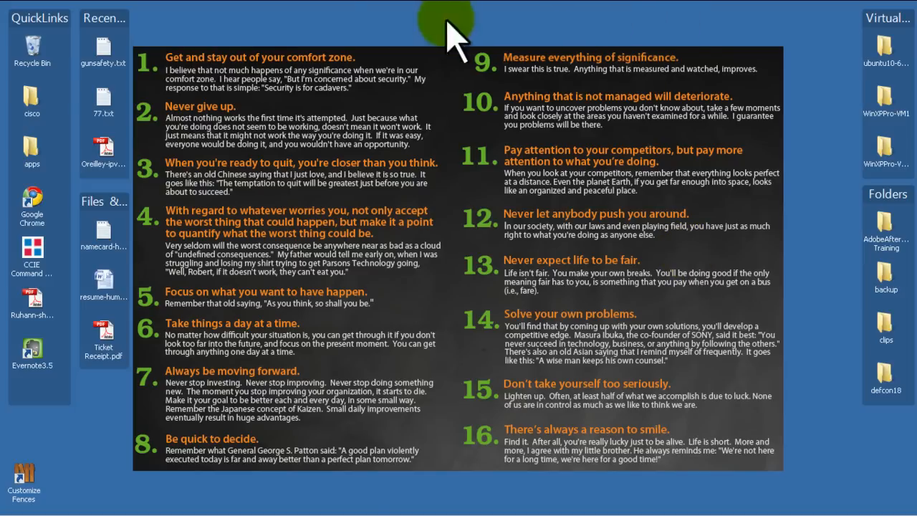
Step: Rename the Recent Things fence to 'Work' via Rename Fence
right_click(105, 21)
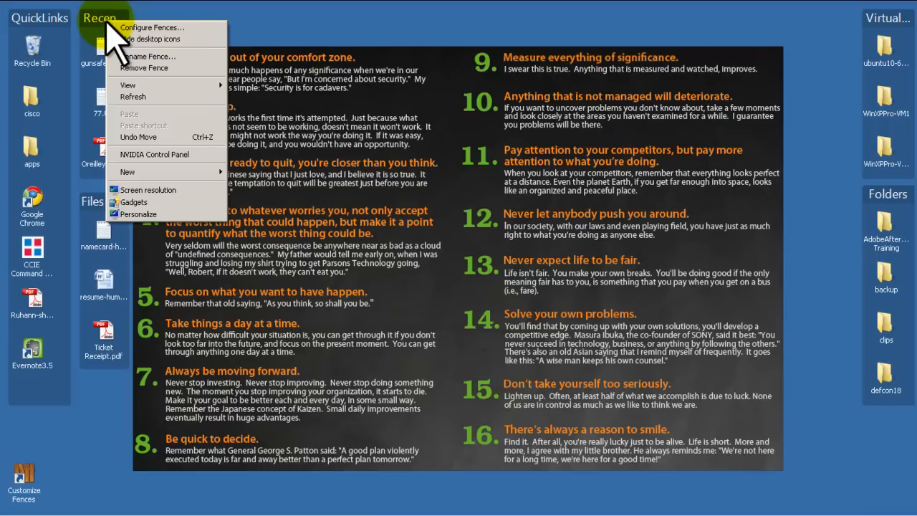
click(144, 57)
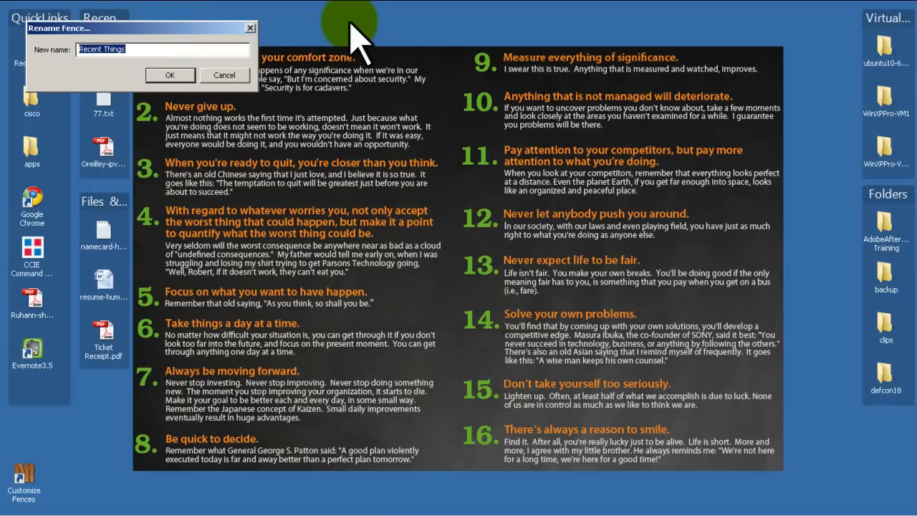
text(Work)
key(Return)
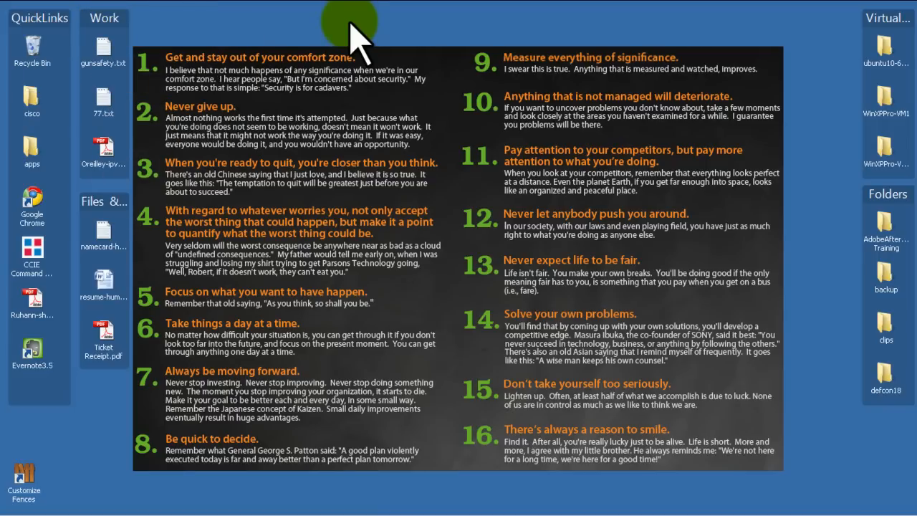